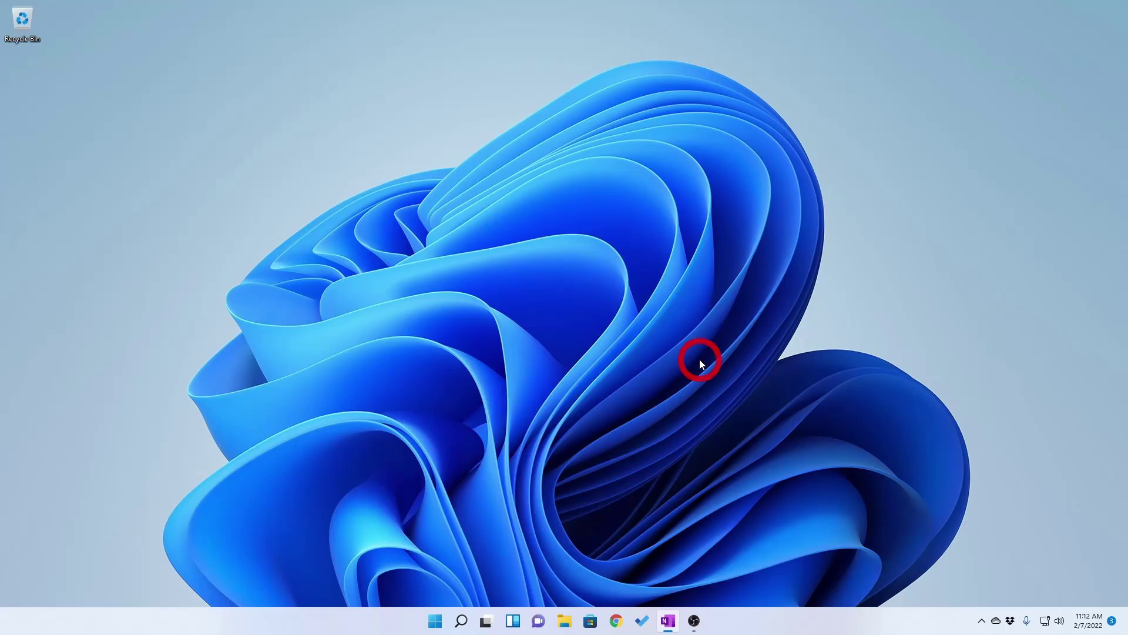
- Find Control Panel with a taskbar search for "con" and launch it
click(461, 621)
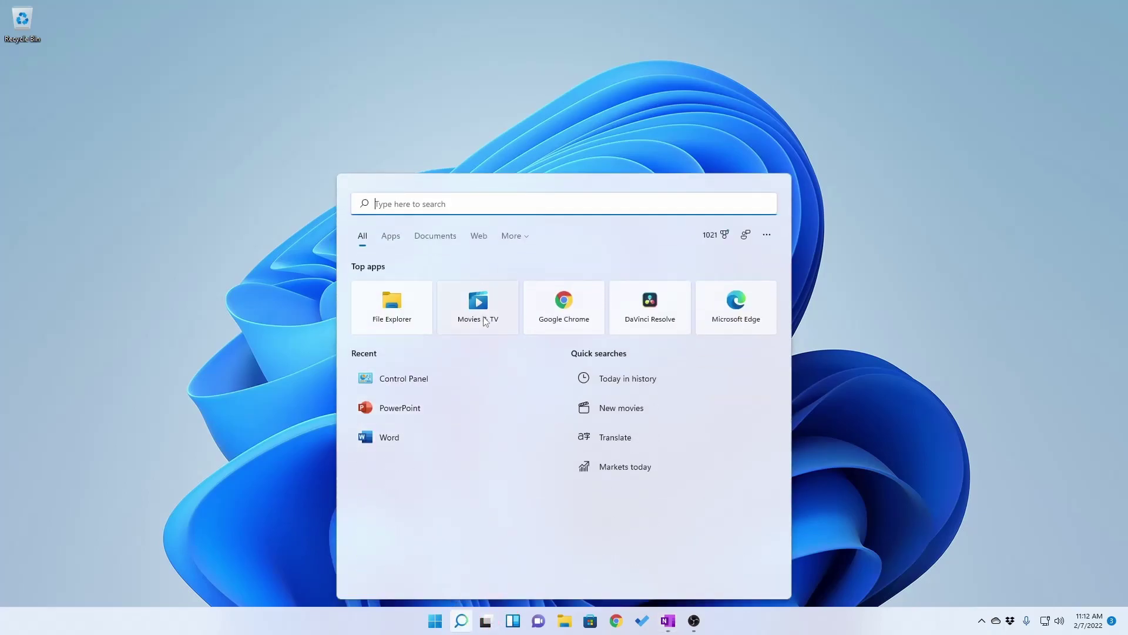
text(con)
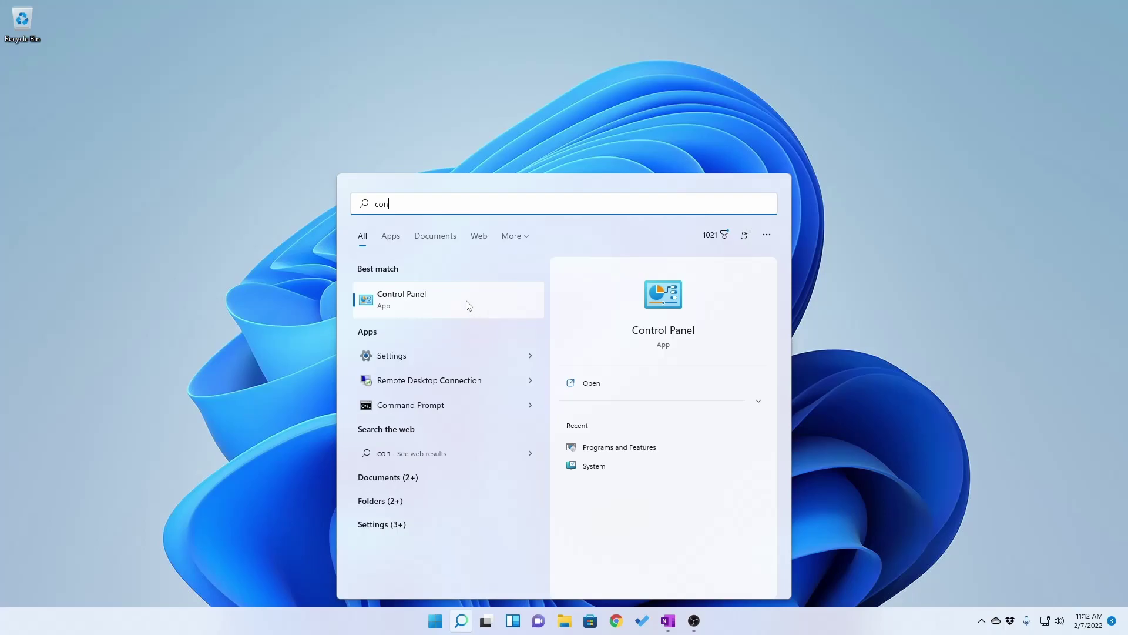
click(417, 302)
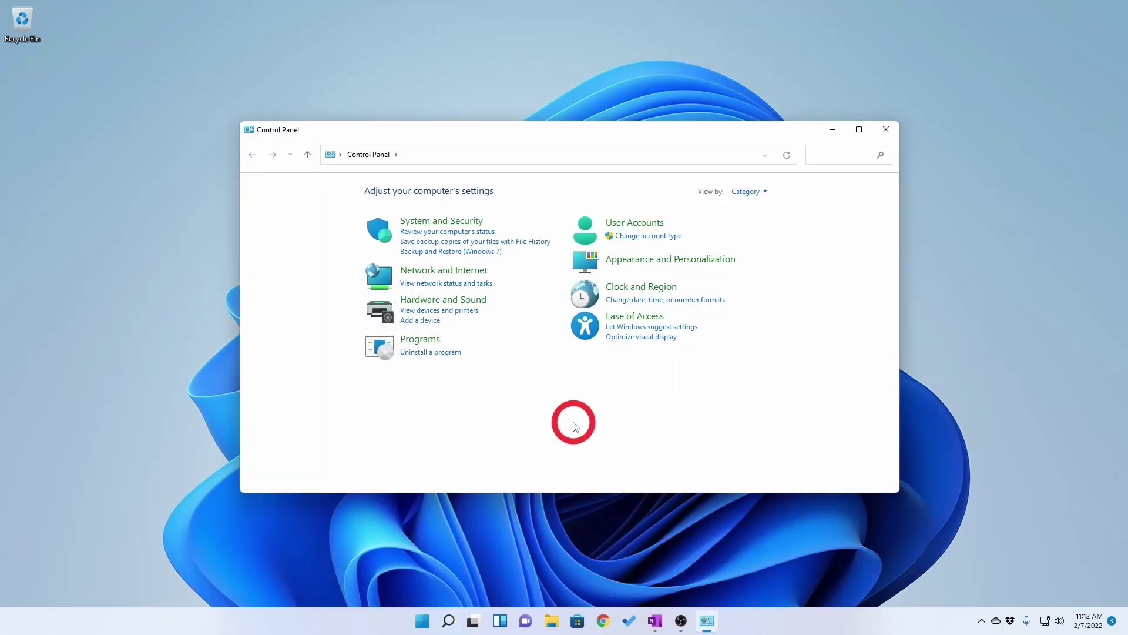
- Go through Network and Internet to the Network and Sharing Center
click(472, 275)
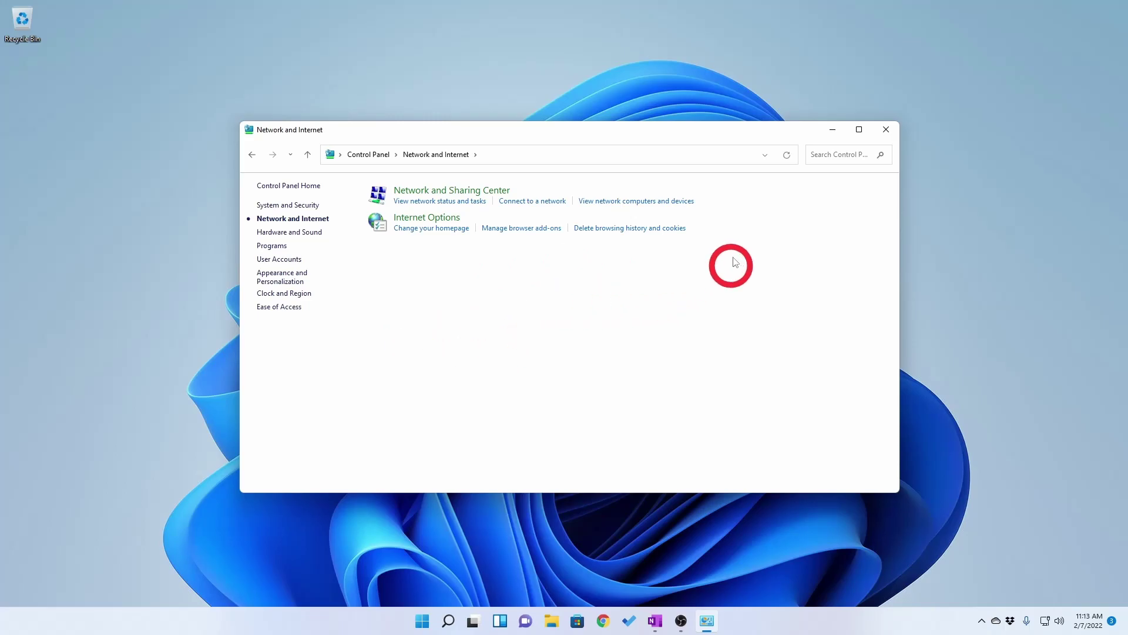
click(418, 195)
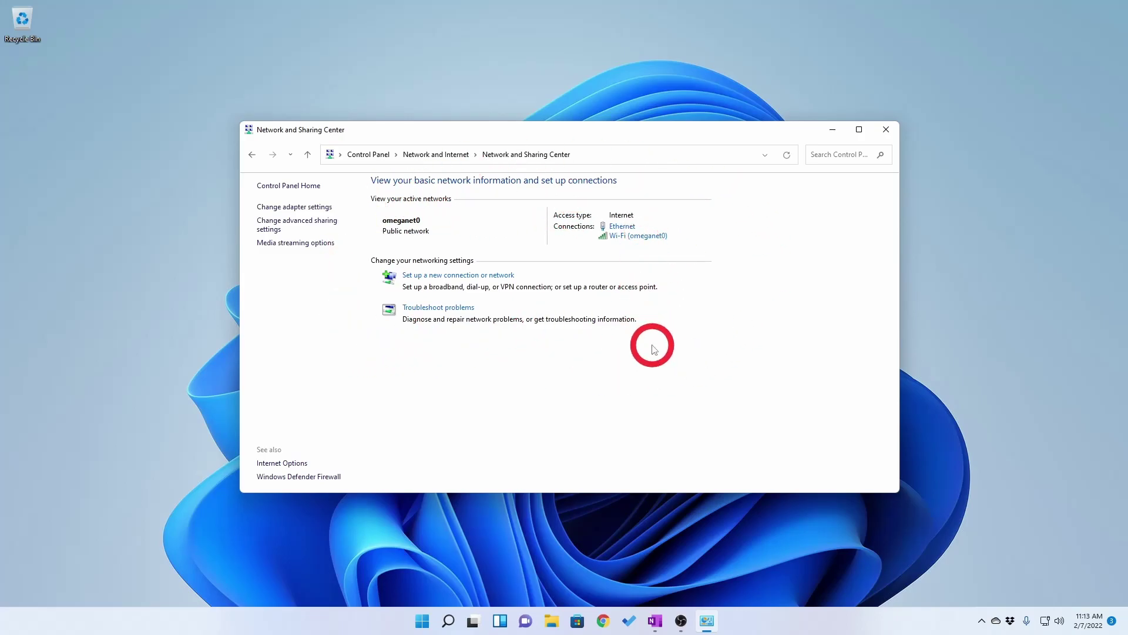
- Show the omeganet0 wireless properties' Security tab with security type, encryption and masked key
click(651, 244)
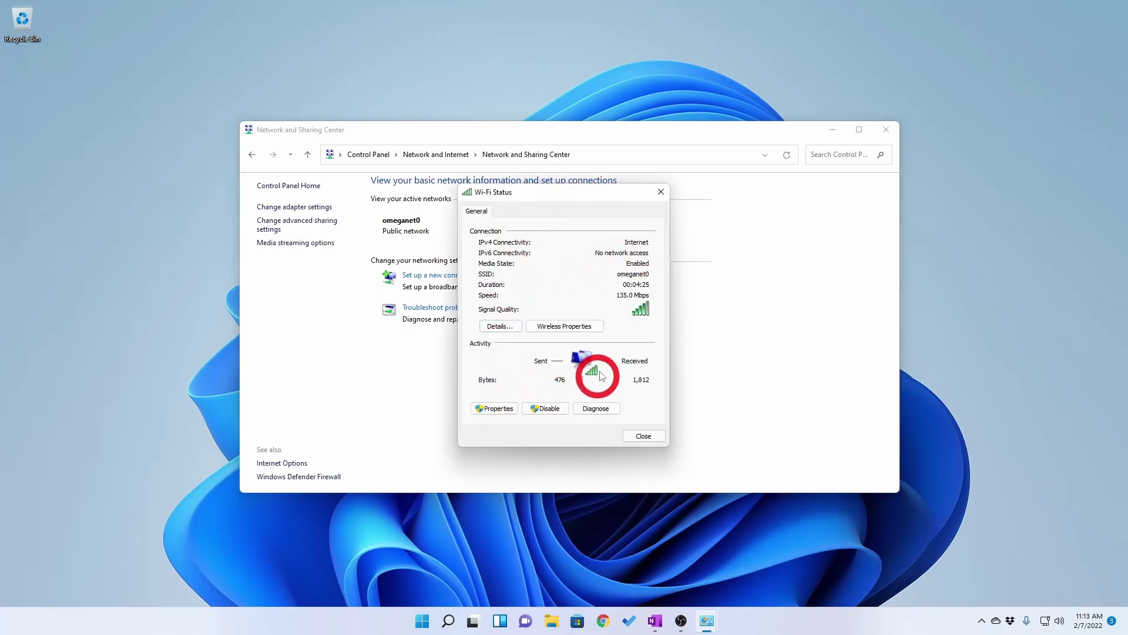
click(553, 331)
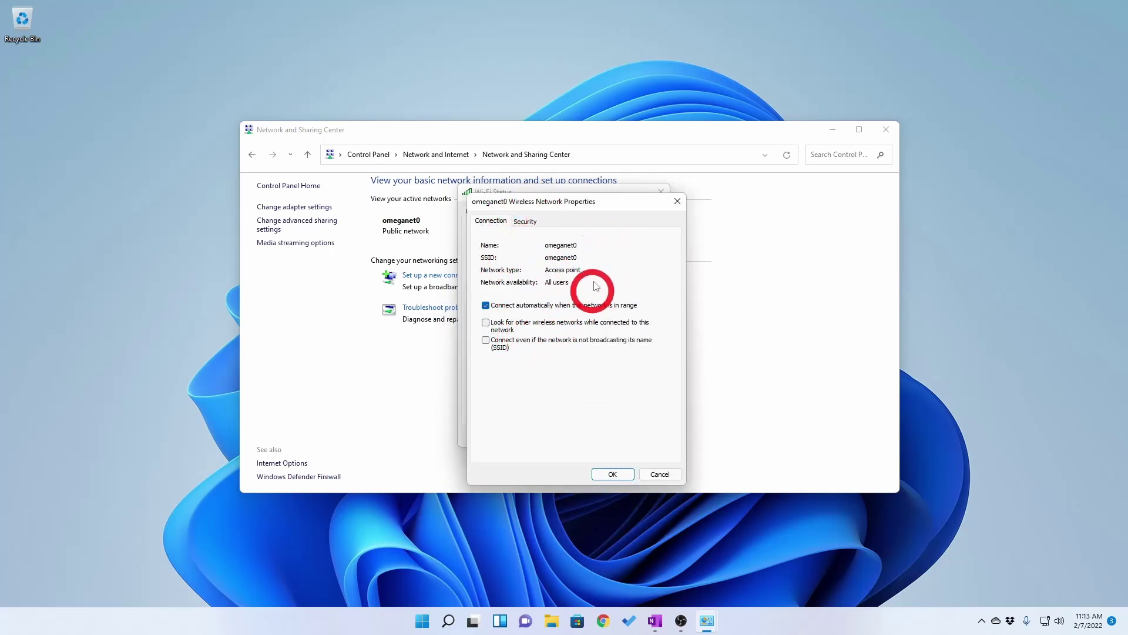
click(525, 222)
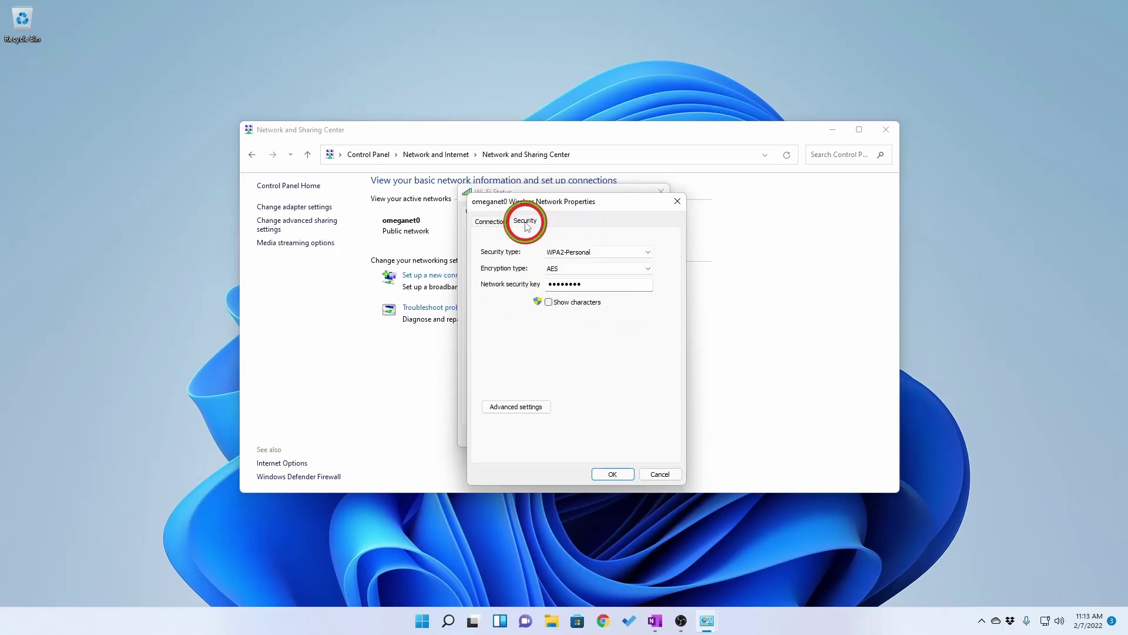